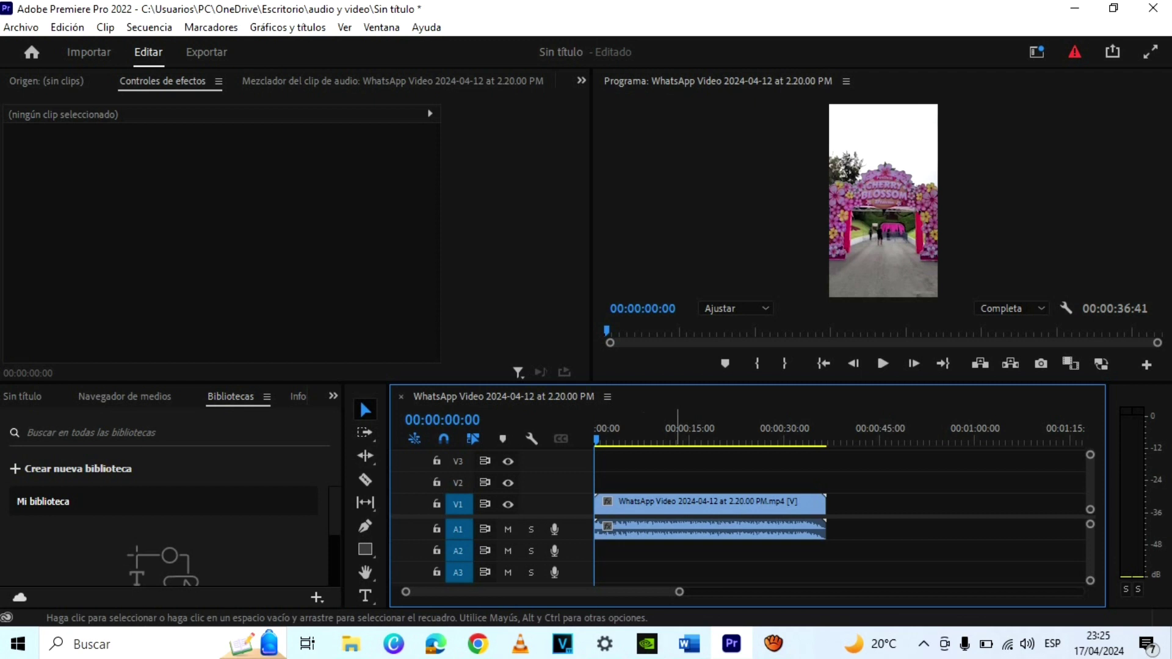
- Cut the video clip with the Razor tool at about 11, 26 and 5 seconds
click(687, 505)
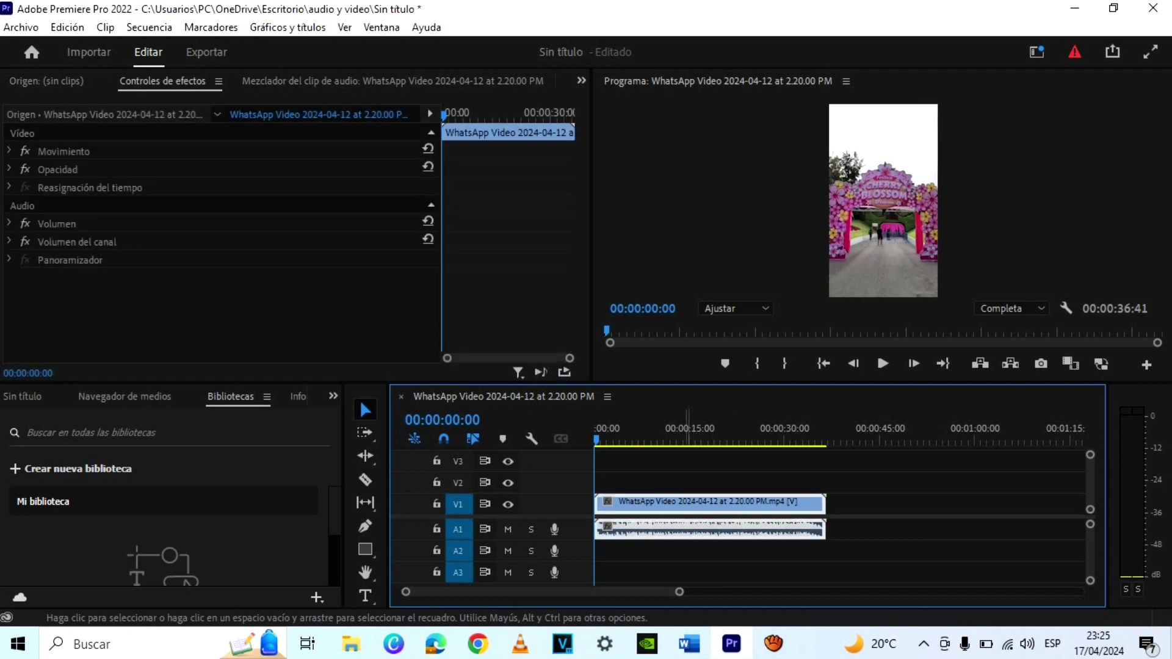
mouse_move(684, 504)
mouse_down()
mouse_move(772, 504)
mouse_move(687, 504)
mouse_up()
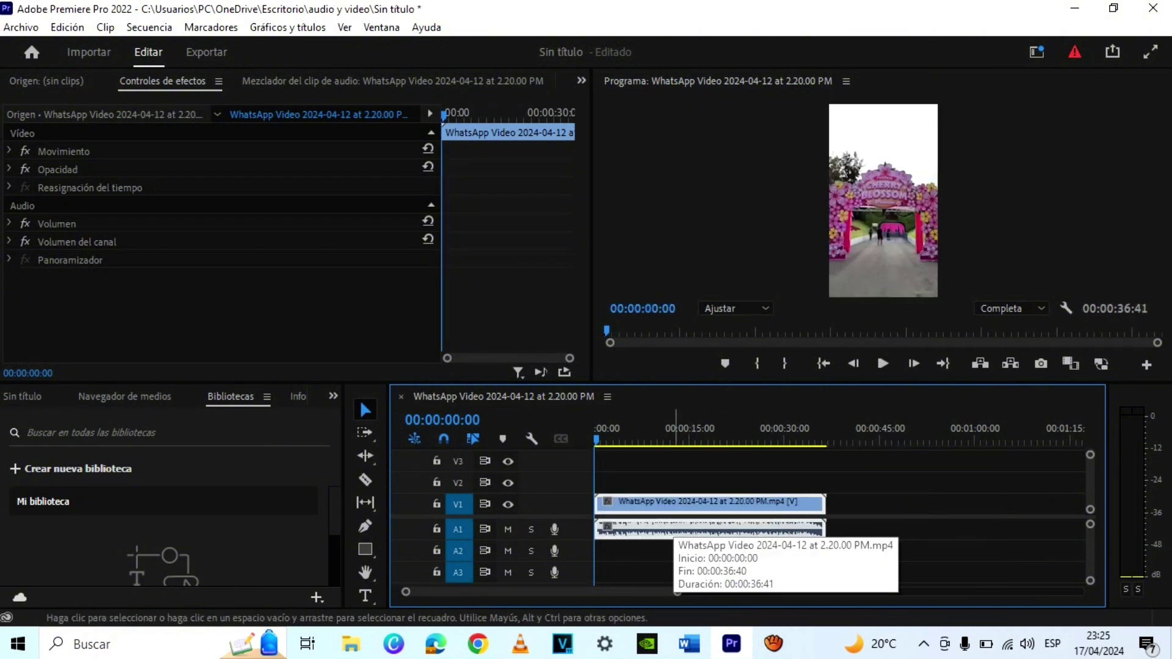
key(alt+c)
key(Escape)
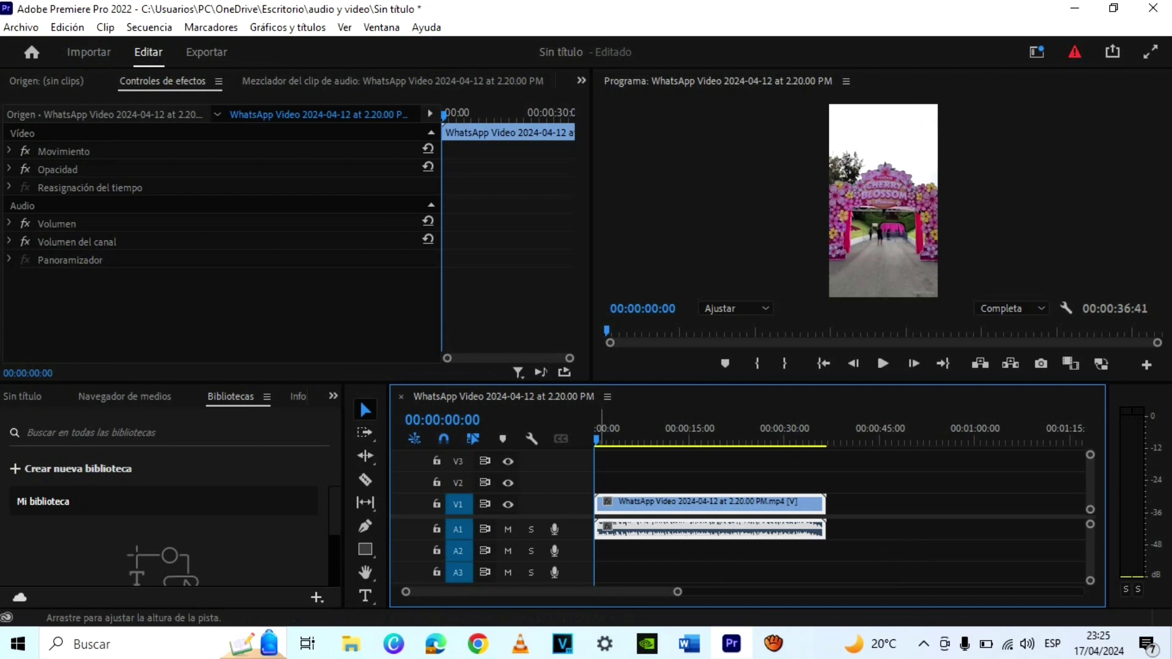
key(c)
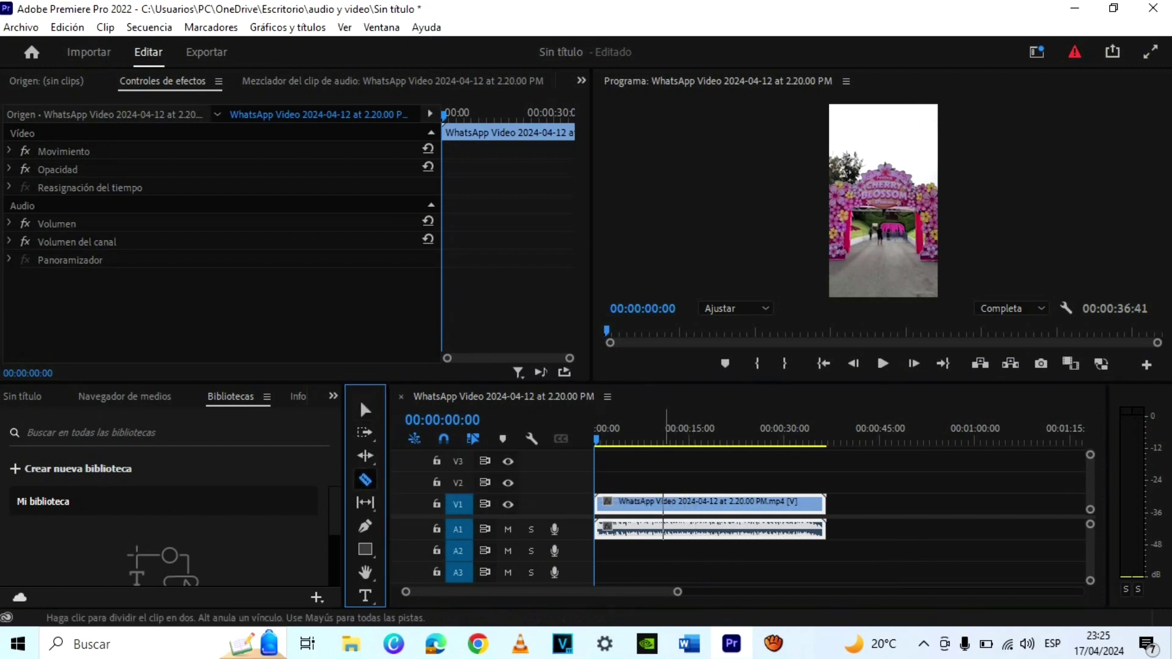
click(663, 530)
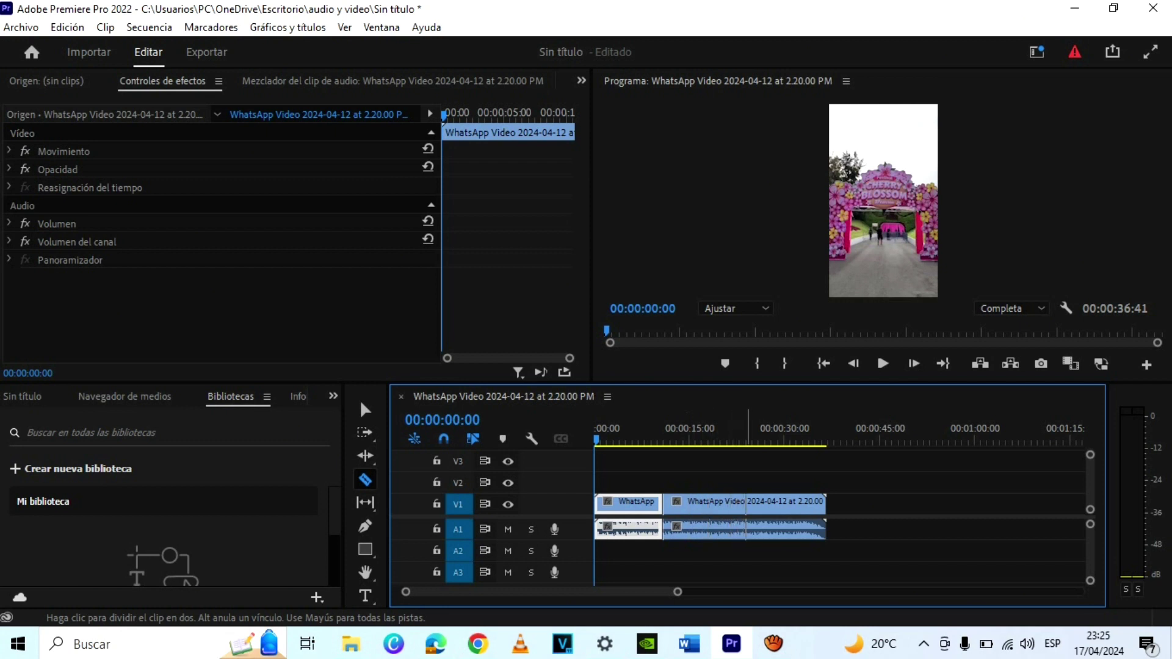
click(758, 506)
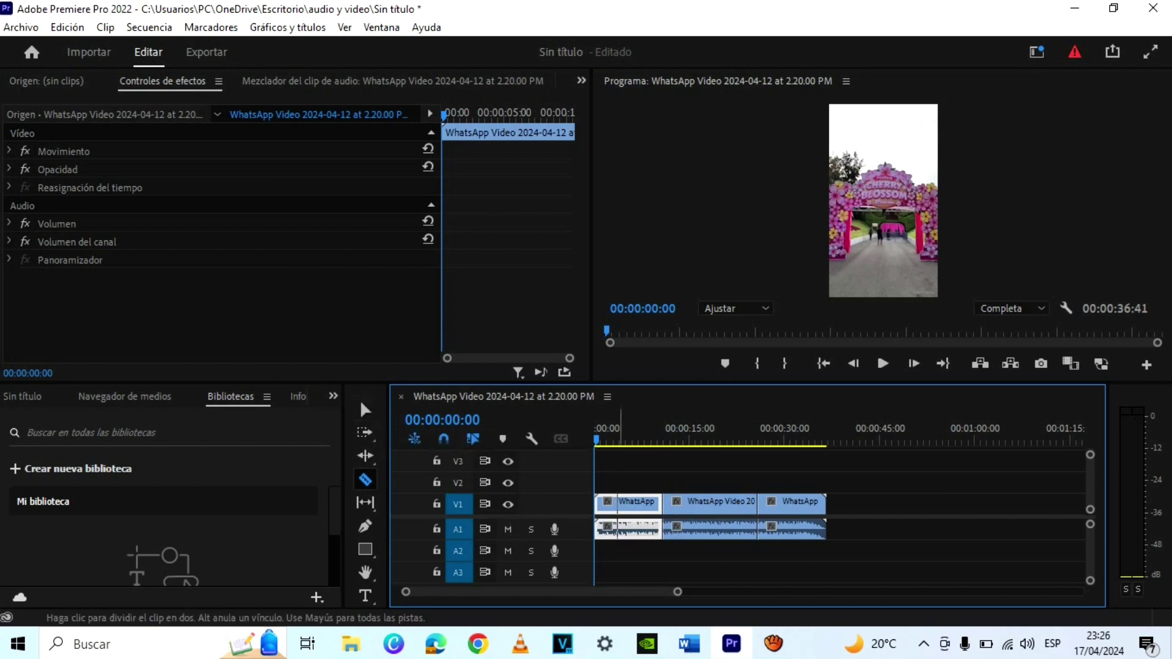
click(628, 522)
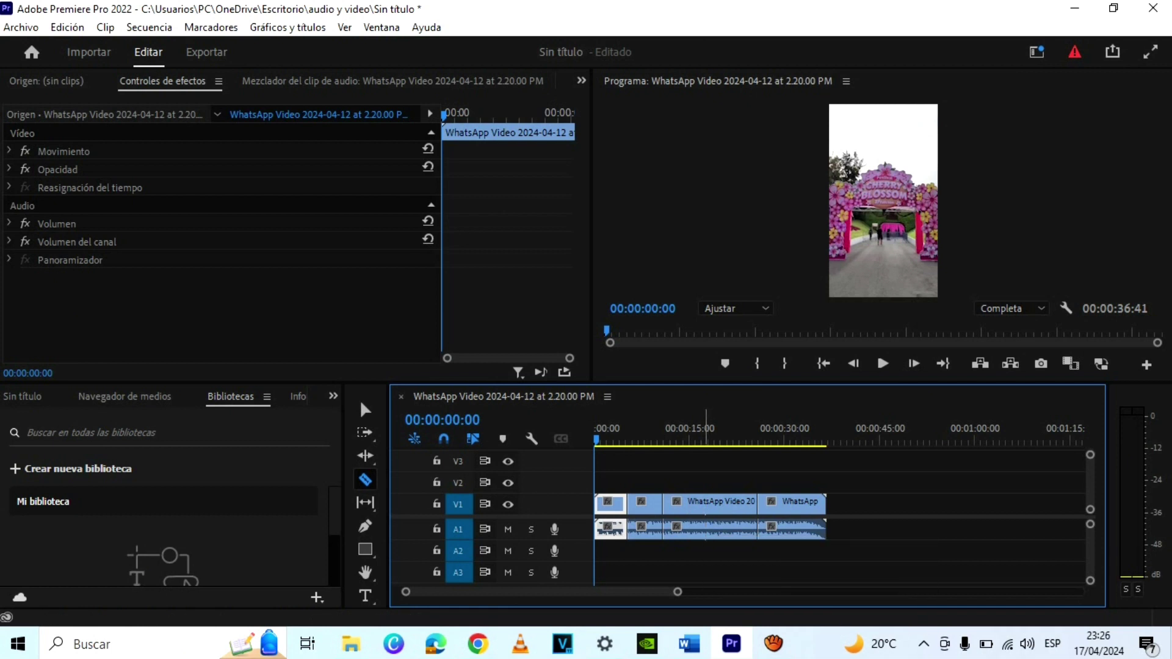
- Place the playhead at 00:00:17:15 and select the edit points at the first and last cuts with the Selection tool
click(704, 436)
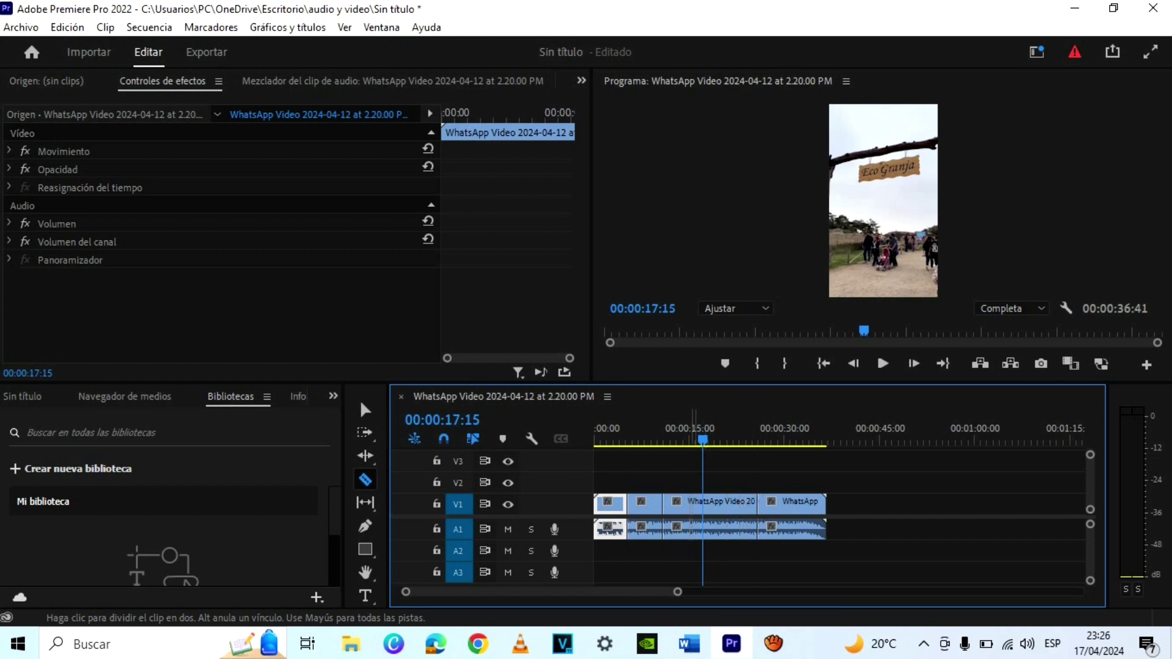
click(366, 410)
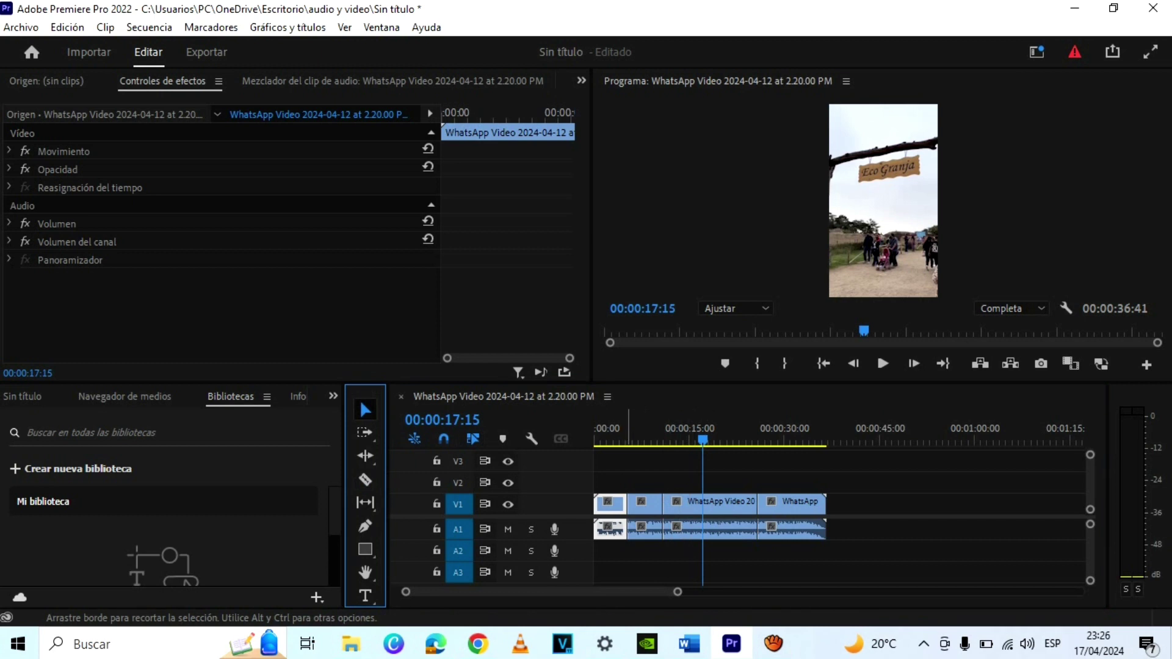
click(627, 505)
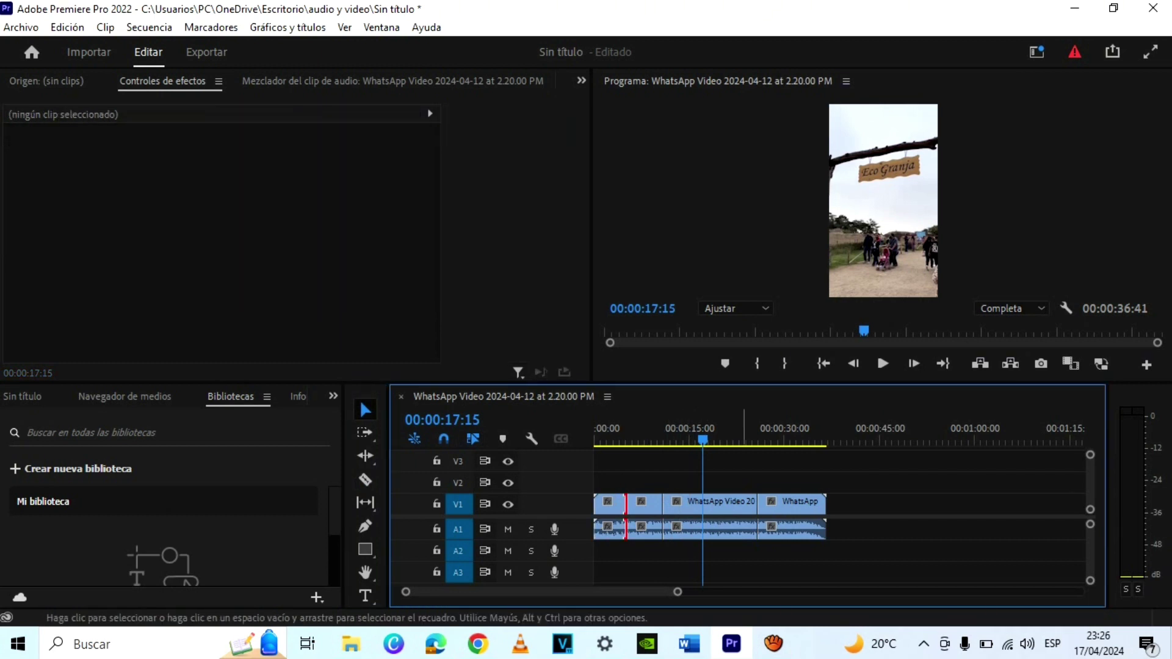
click(756, 504)
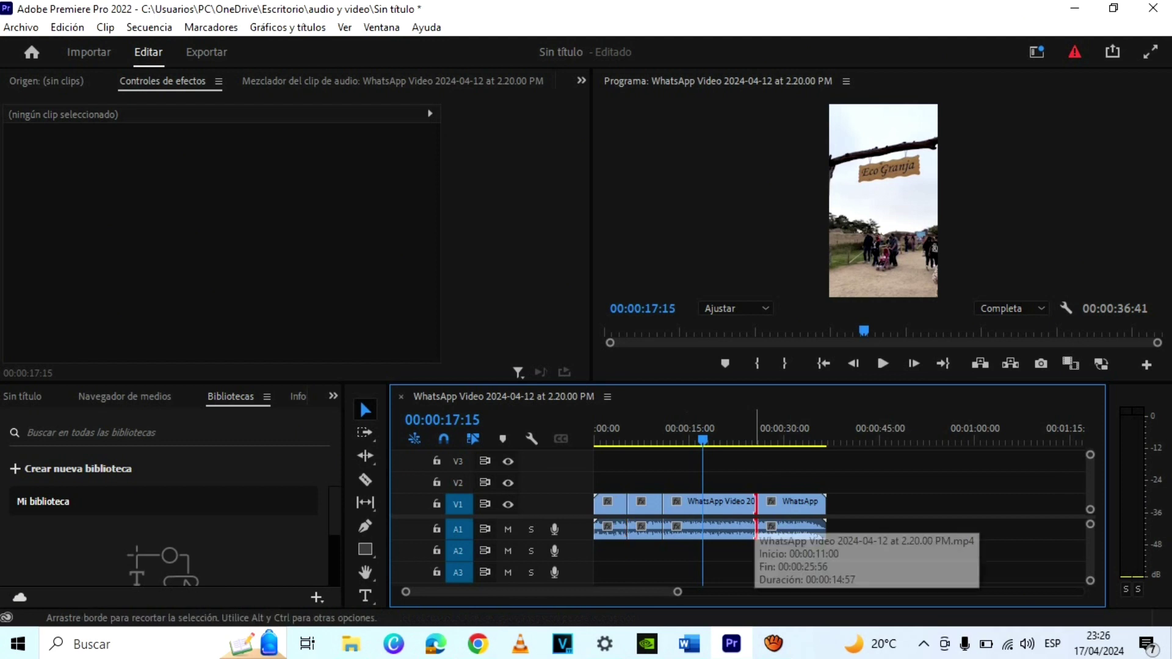
- Undo the three cuts and the clip's earlier move, and reposition the whole clip to start at 00:00:00:57
key(ctrl+z)
key(ctrl+z)
key(ctrl+z)
key(ctrl+z)
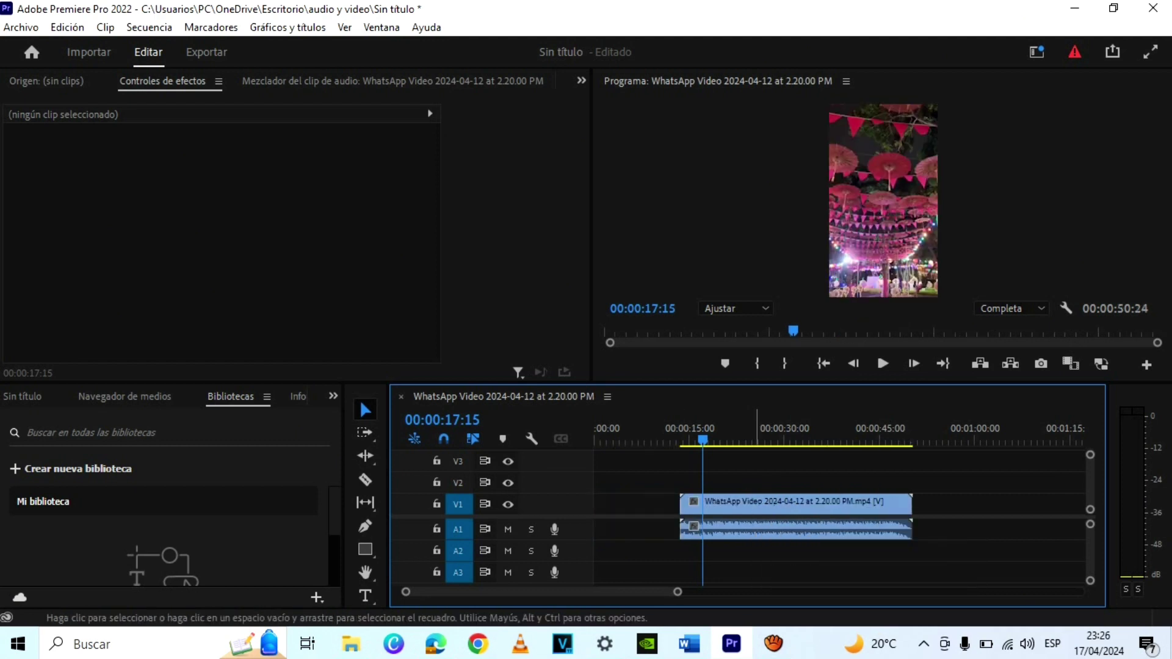
drag(751, 519, 669, 518)
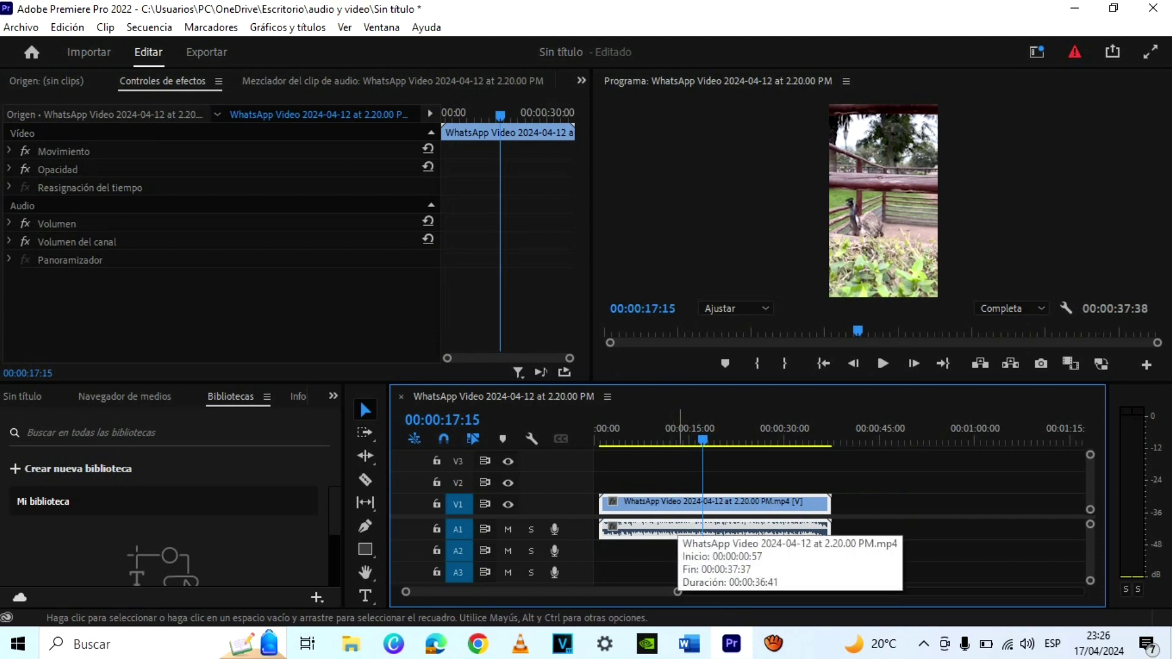
- Cut the clip with the Razor tool at about 9 seconds, at 00:00:17:15 and at 00:00:25:00
key(c)
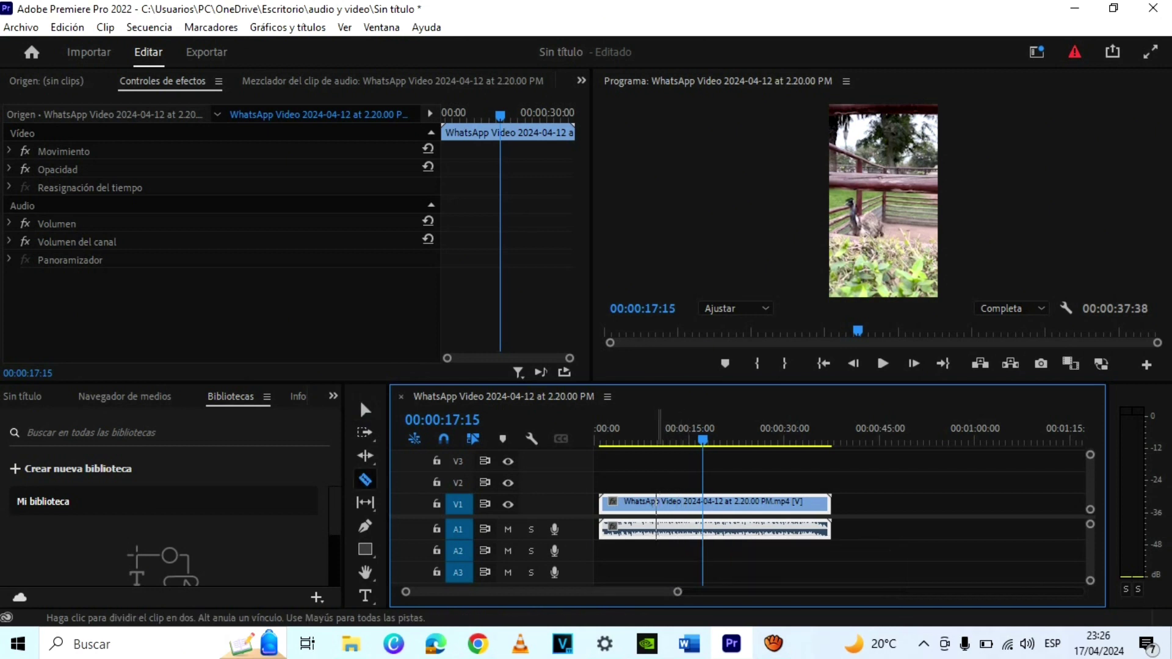
click(656, 504)
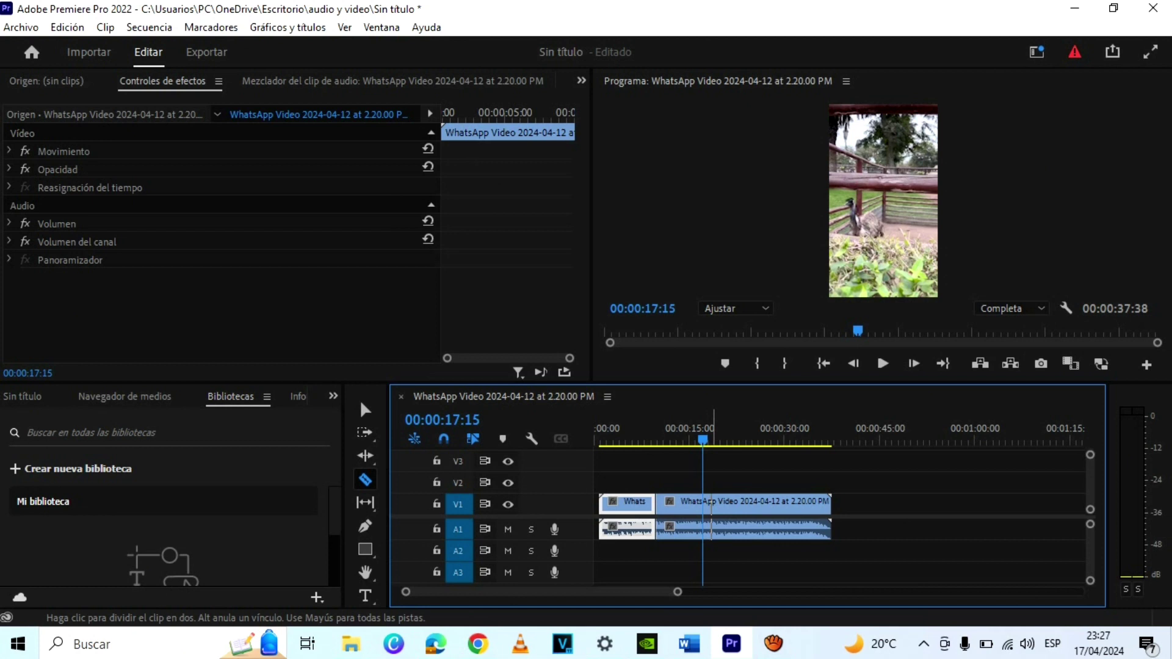
click(712, 506)
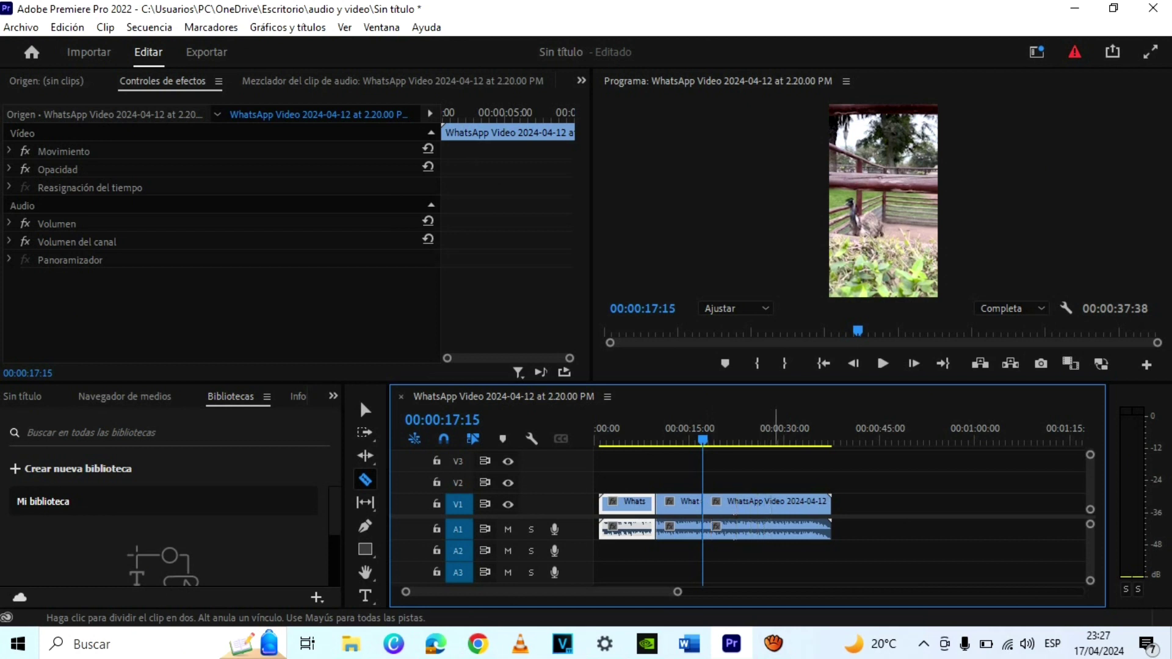
click(754, 431)
click(753, 505)
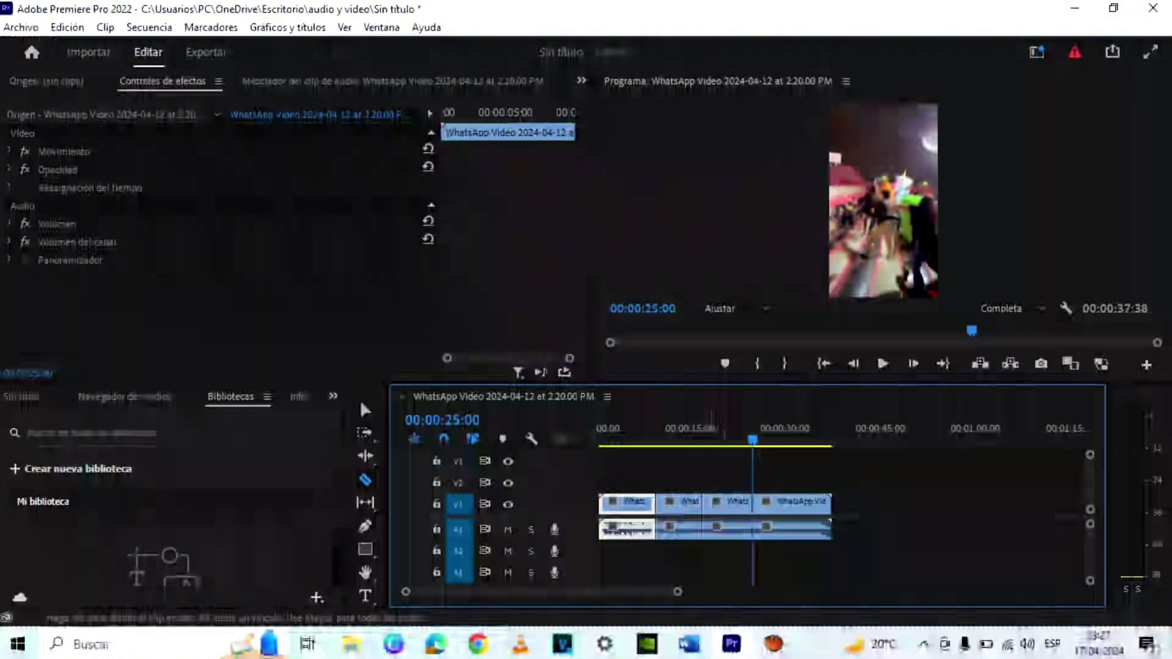
- Move the second segment over the first on V1 with its audio on A2, and split it at 00:00:06:07
click(365, 410)
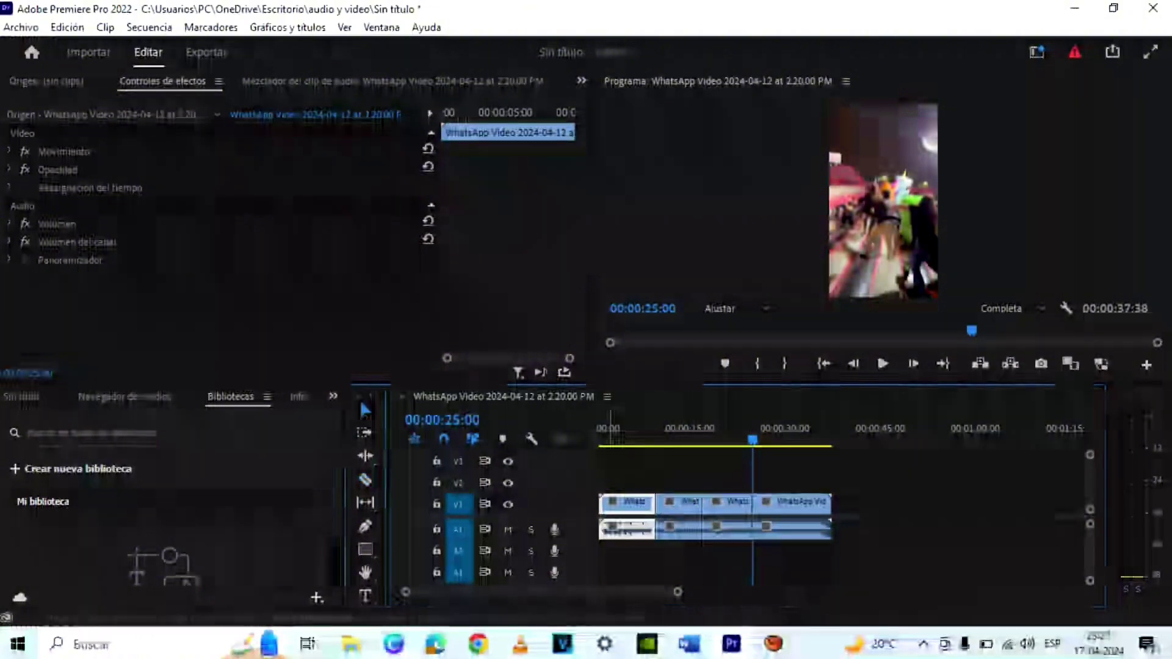
drag(682, 529, 632, 552)
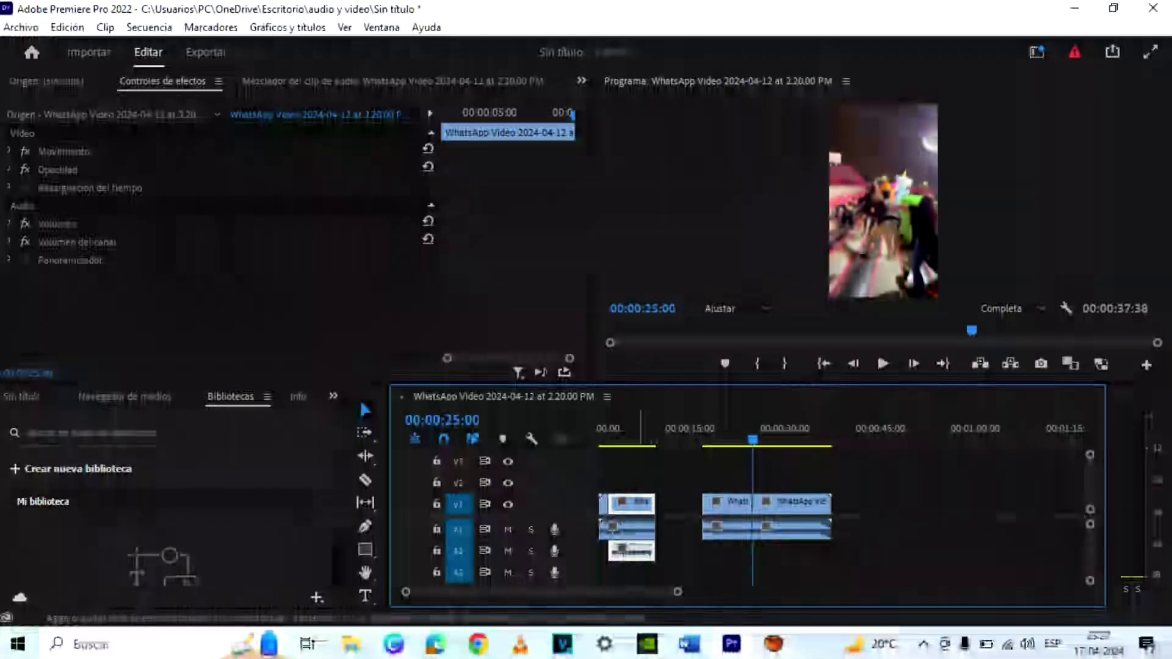
click(633, 430)
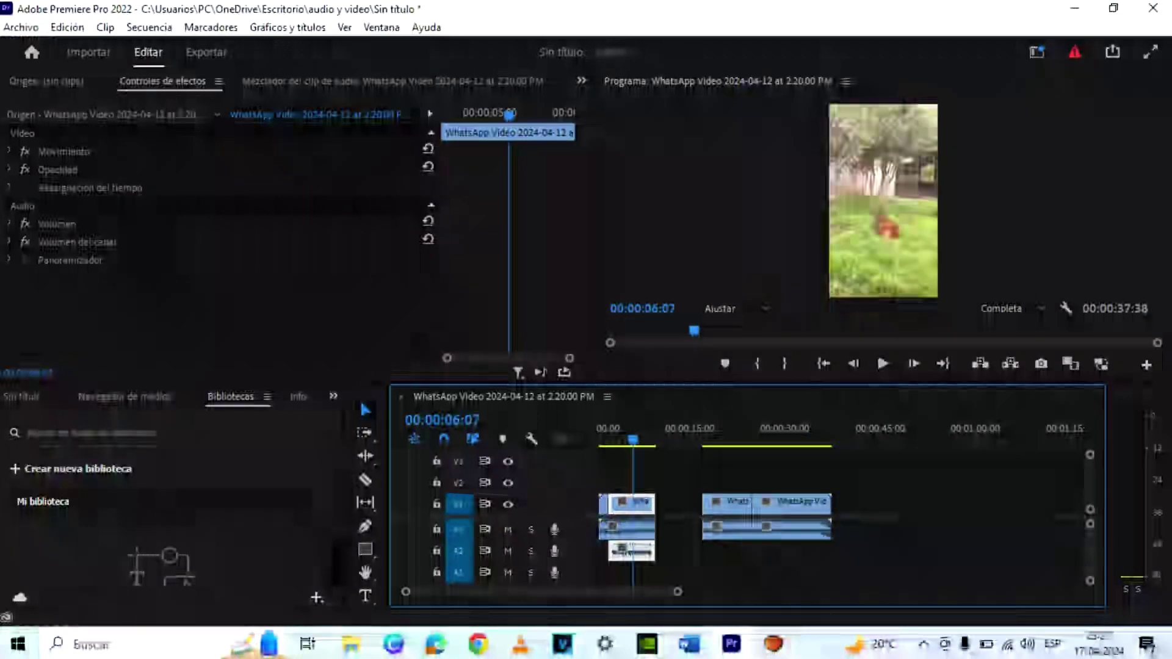
key(ctrl+k)
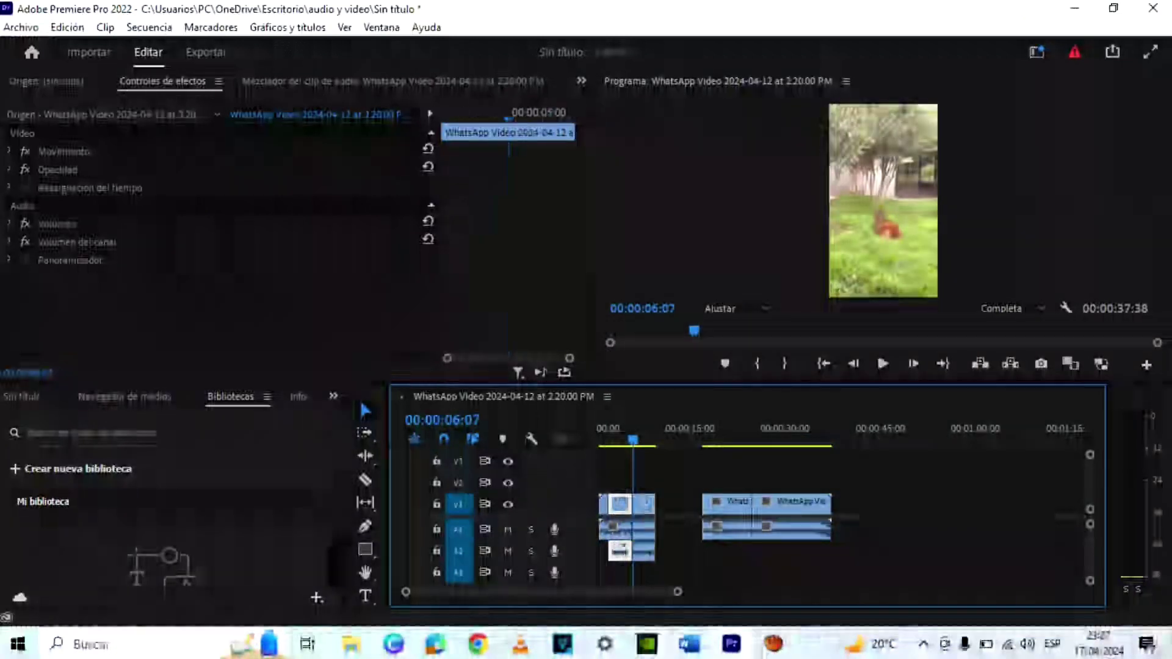
click(678, 504)
click(678, 529)
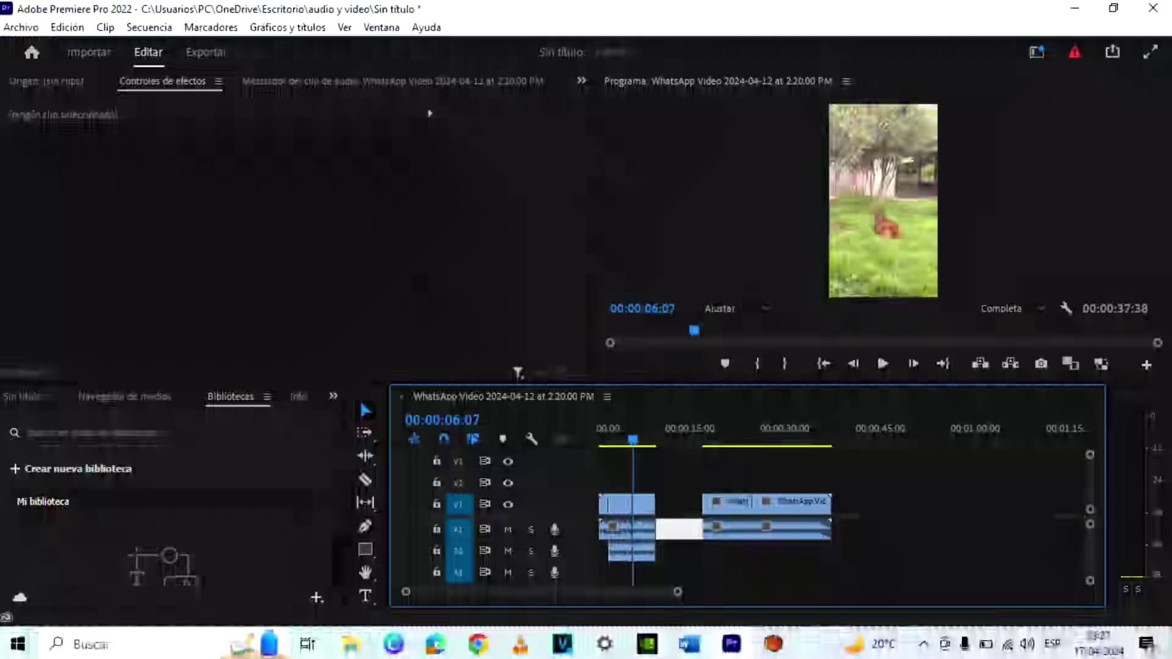
- Select all clips with the Track Select Forward tool and move them about 11 seconds later in the timeline
click(366, 434)
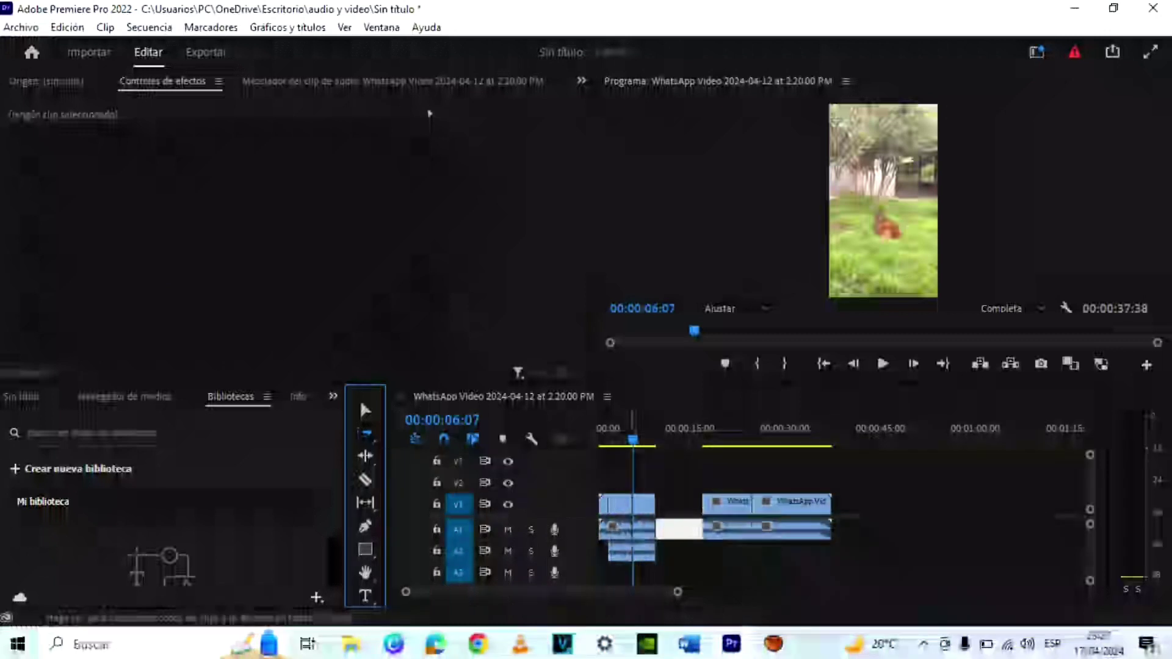
click(612, 526)
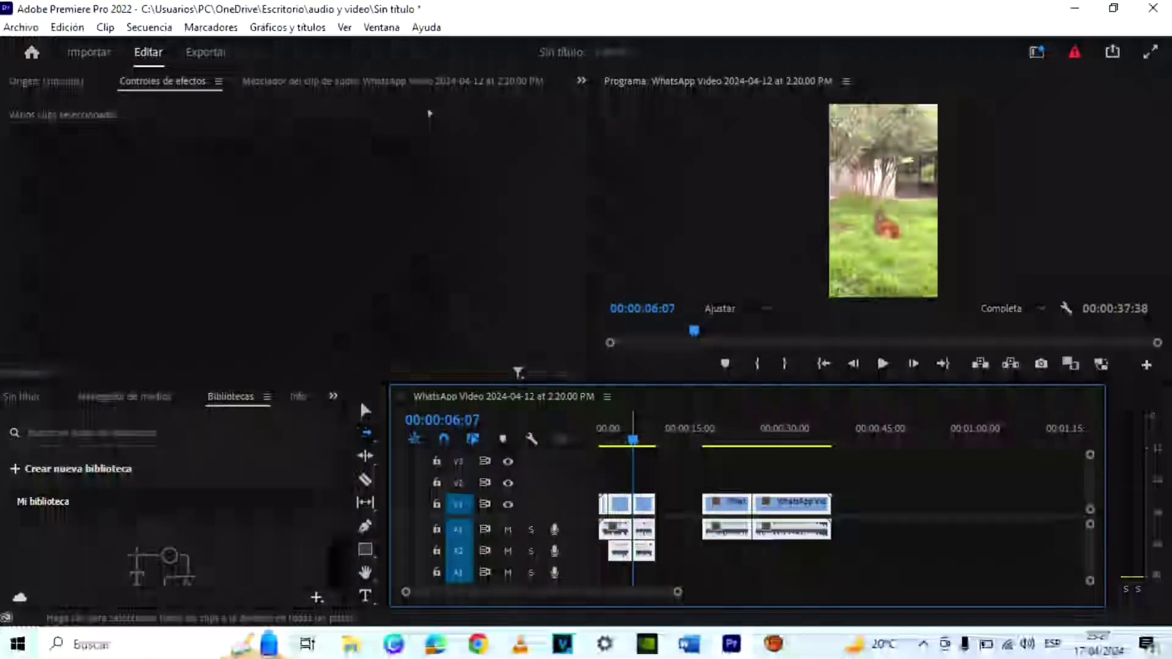
drag(612, 519, 684, 526)
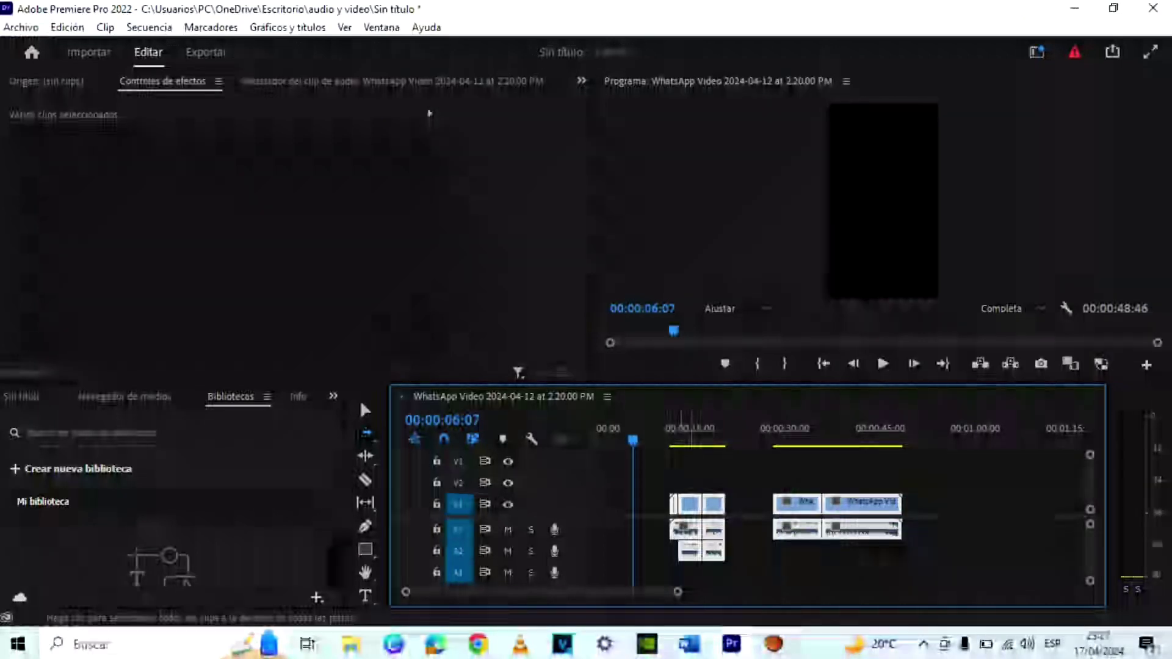
- Activate the Ripple Edit tool, switch to the Rolling Edit tool, and deselect all clips in the timeline
click(365, 455)
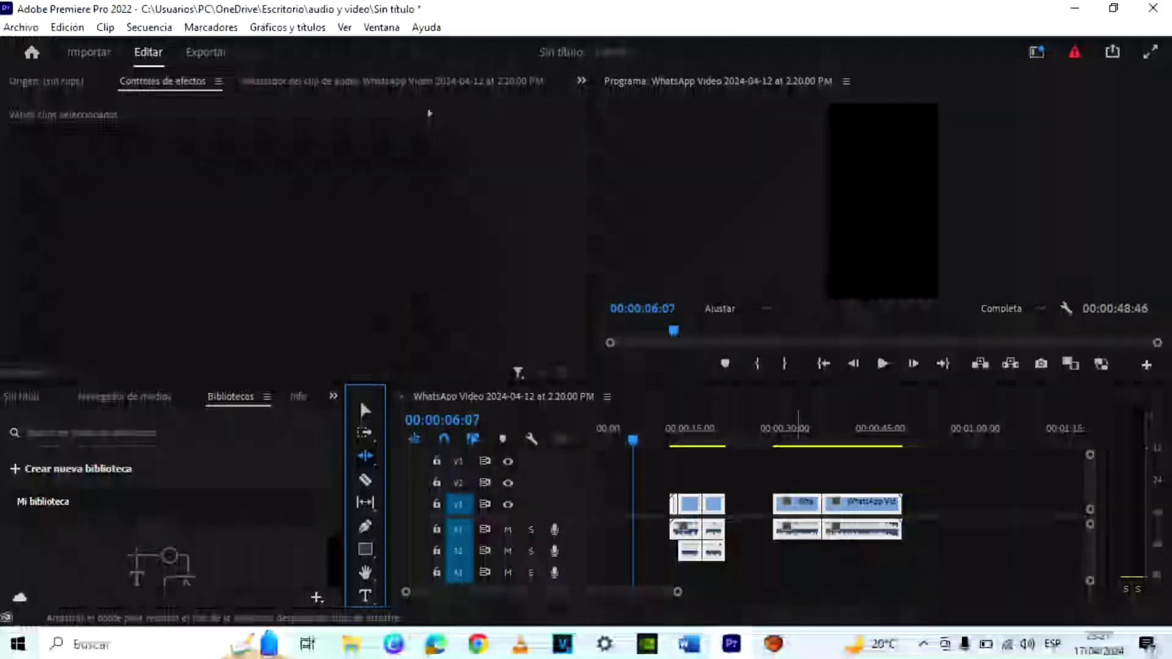
key(n)
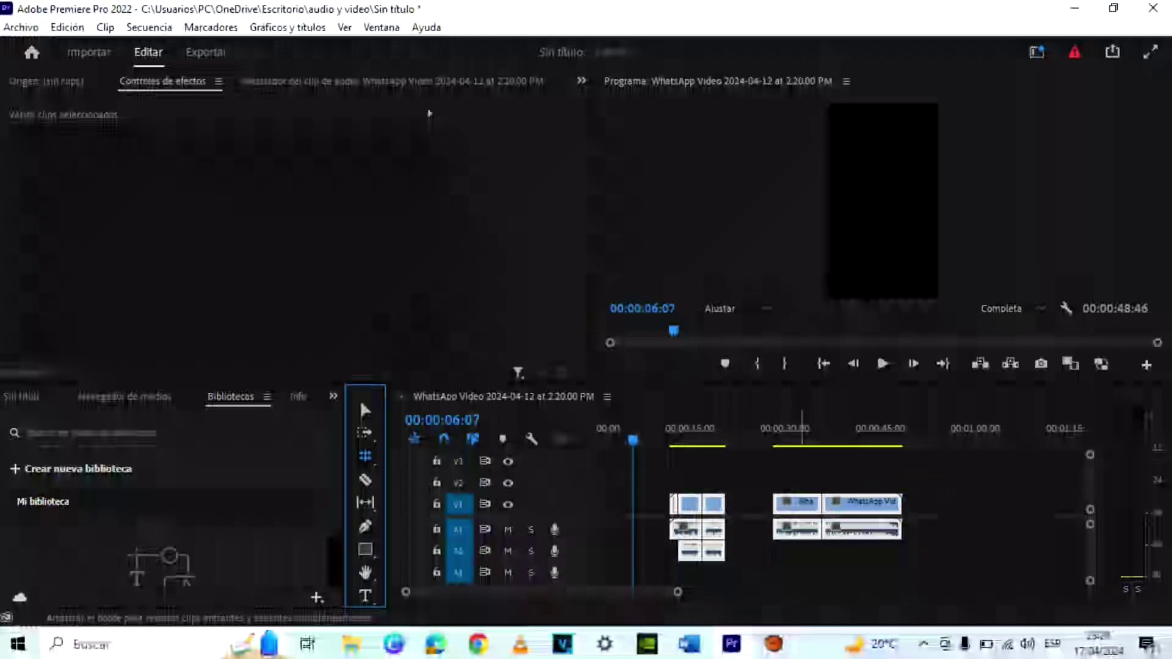
key(shift+3)
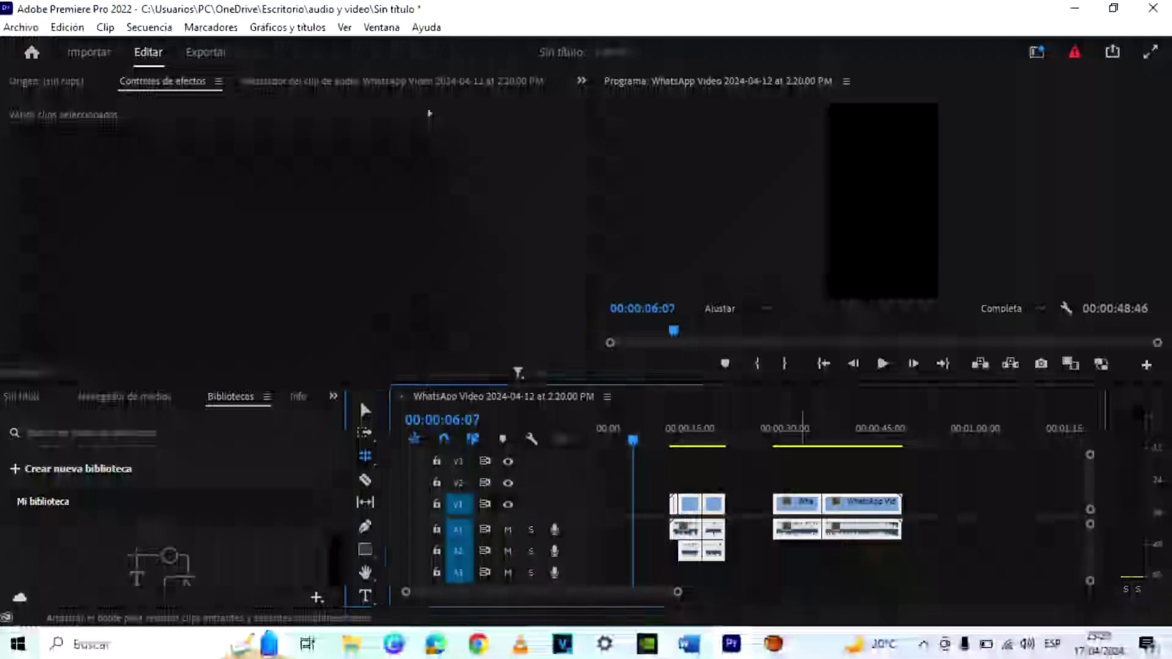
key(ctrl+shift+a)
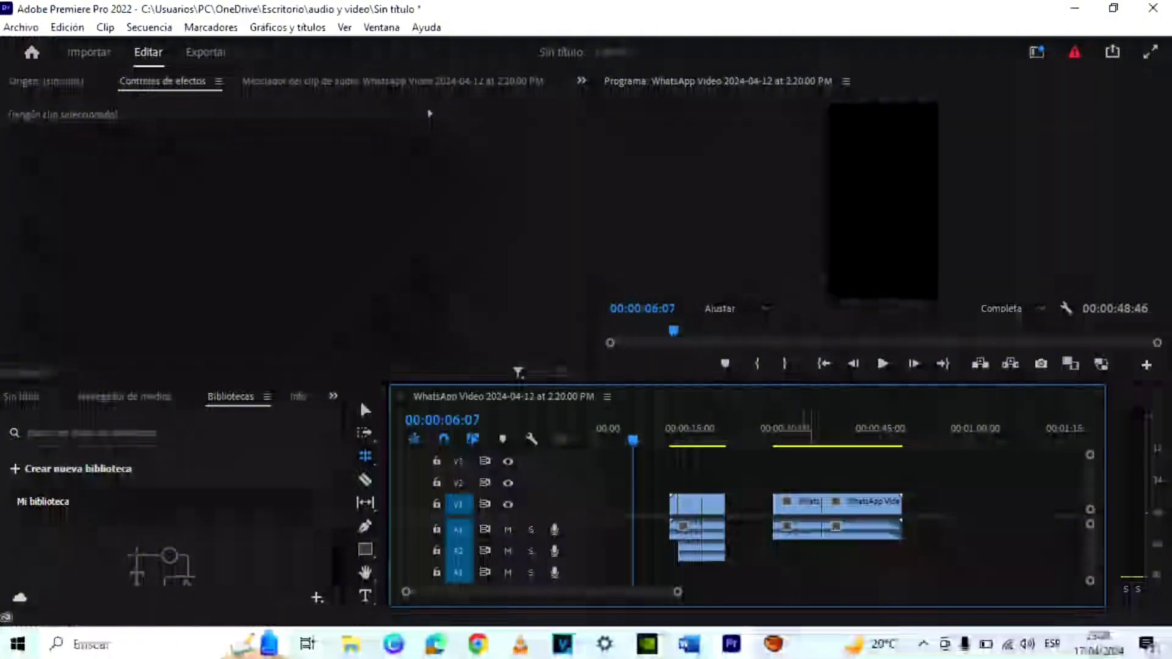
- Move the first segment after the gap earlier so it directly follows the preceding group of clips
click(365, 410)
click(806, 504)
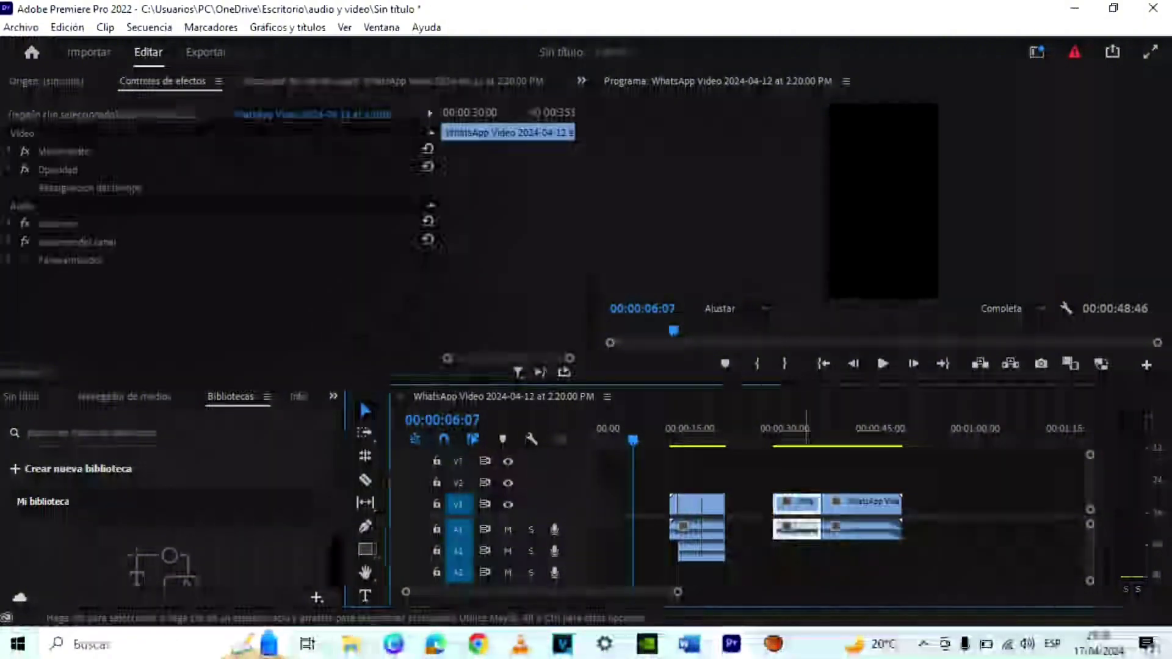
drag(796, 502, 751, 502)
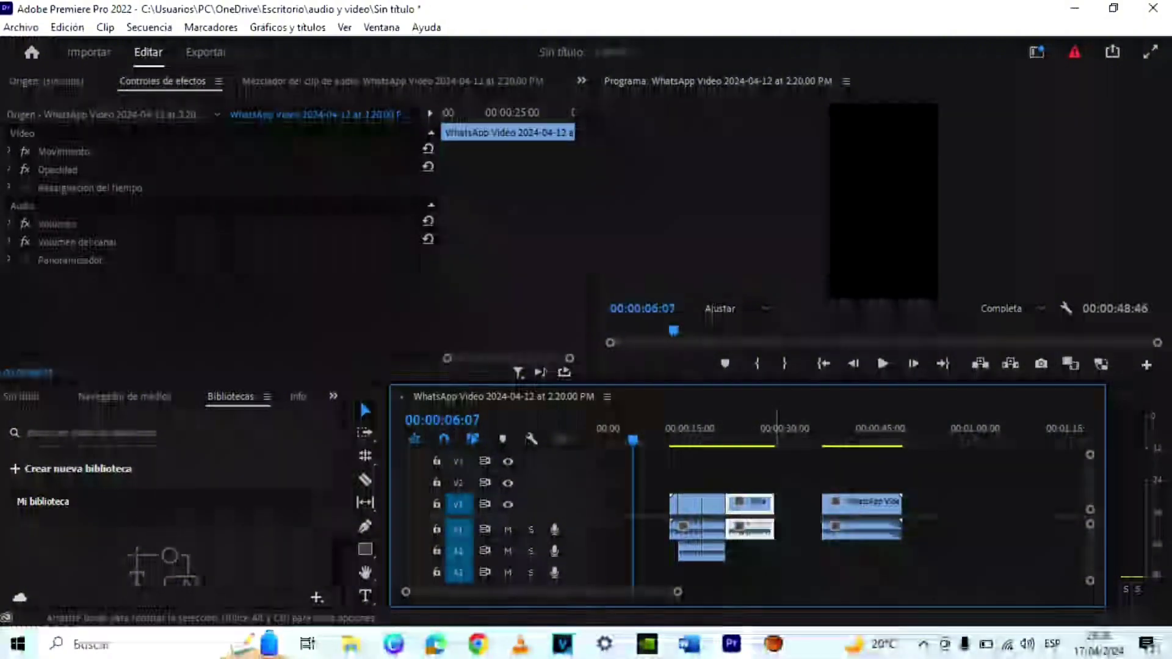
- Enlarge the timeline around the last segment, clear the selection, and place the playhead at 00:00:41:57
click(873, 502)
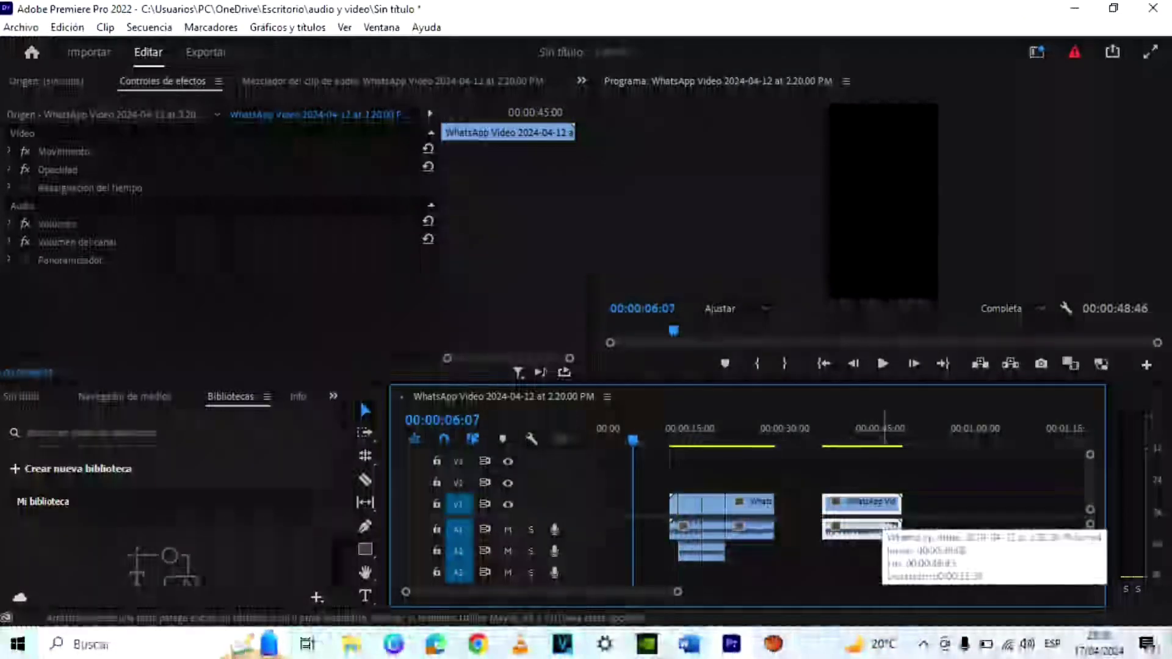
scroll(885, 526, up, 4)
click(934, 538)
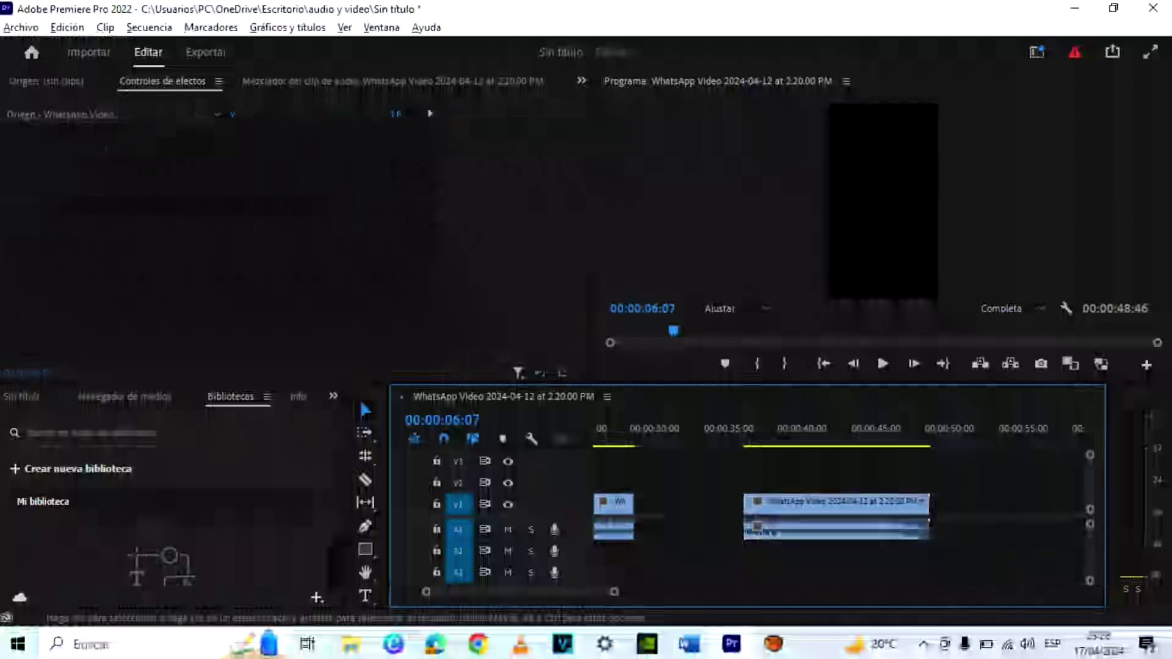
click(847, 527)
click(855, 556)
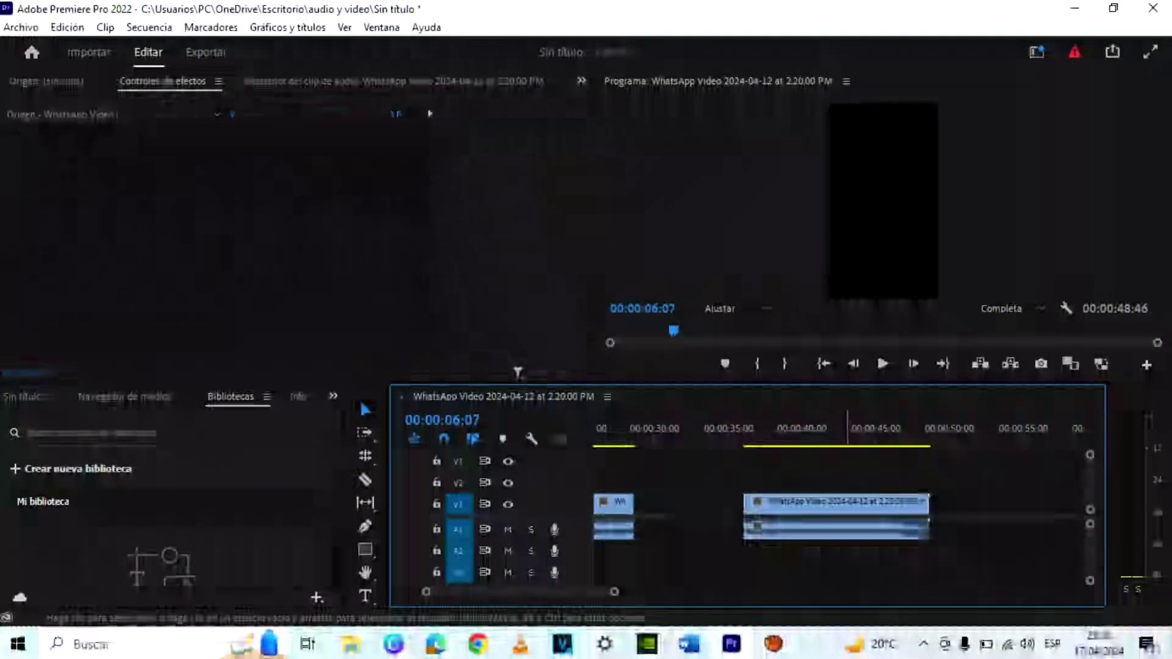
click(831, 430)
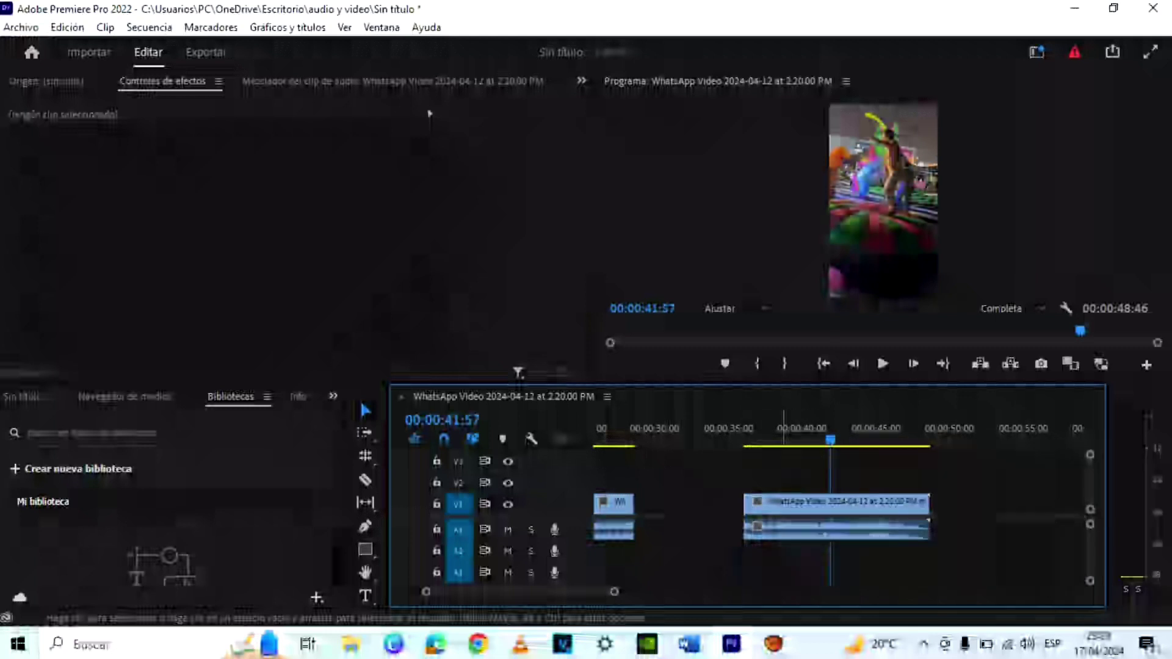
- Activate the Rolling Edit tool and try it on the last segment near the playhead
click(807, 503)
click(366, 455)
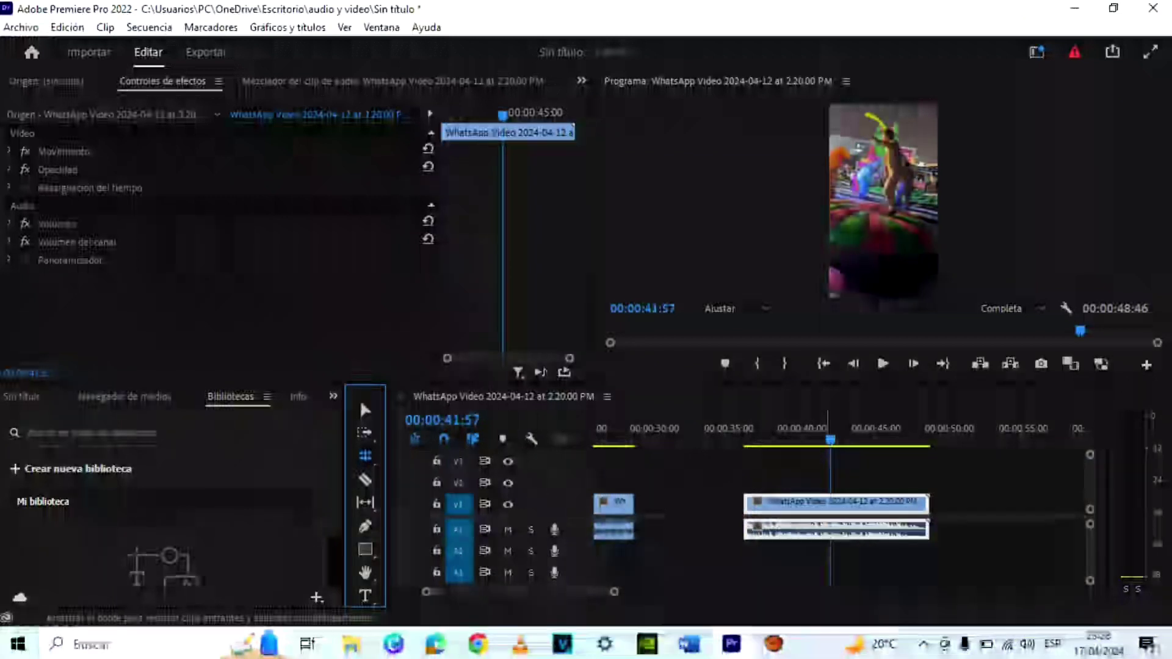
click(844, 524)
click(834, 507)
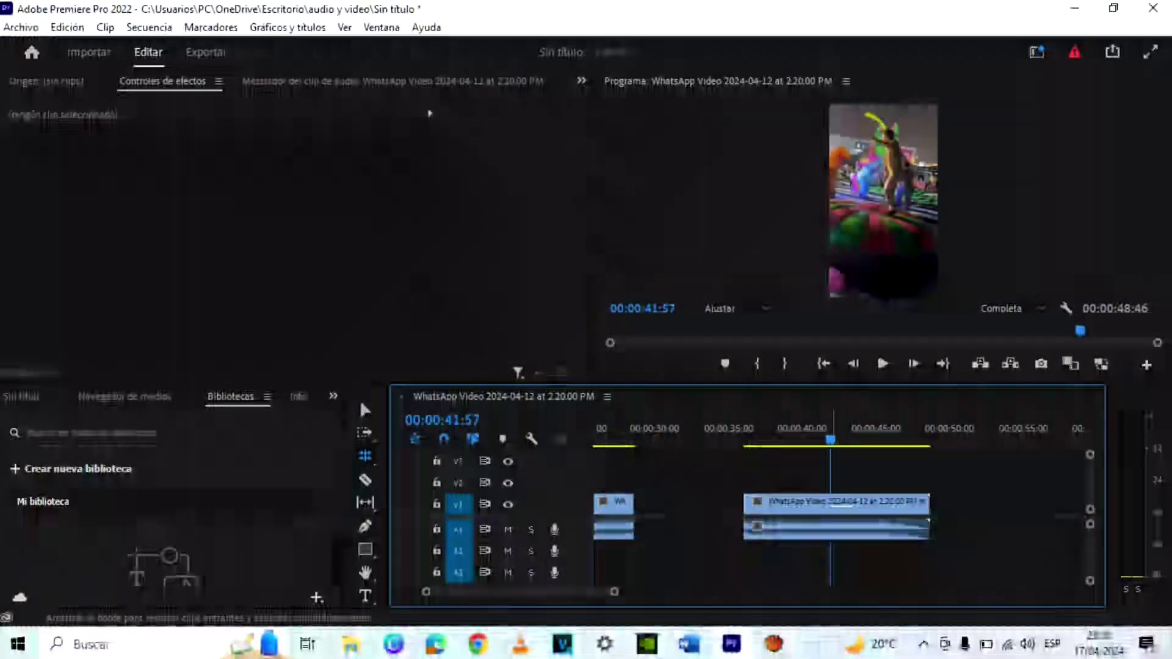